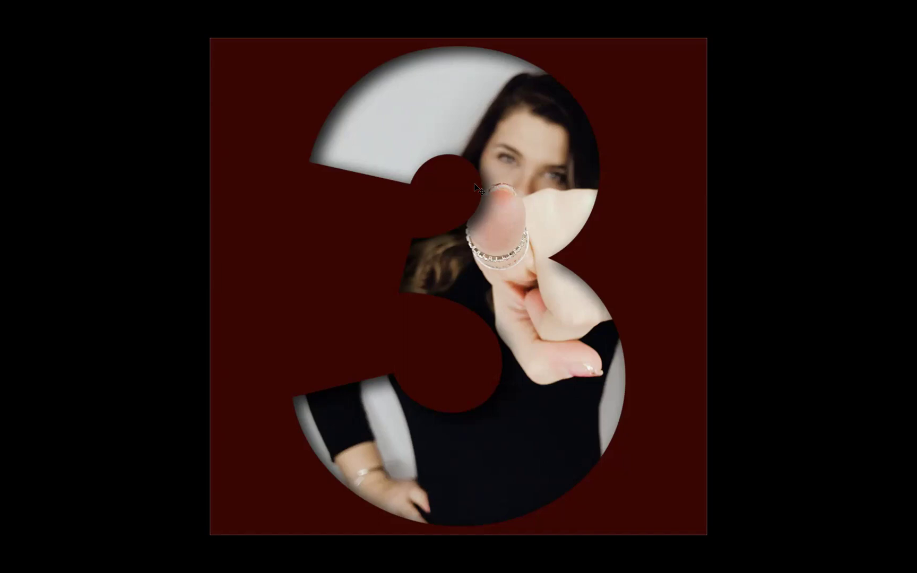
Switch from Full Screen Mode back to Standard Screen Mode to show the 3 cut-out document
{"action": "key", "text": "f"}
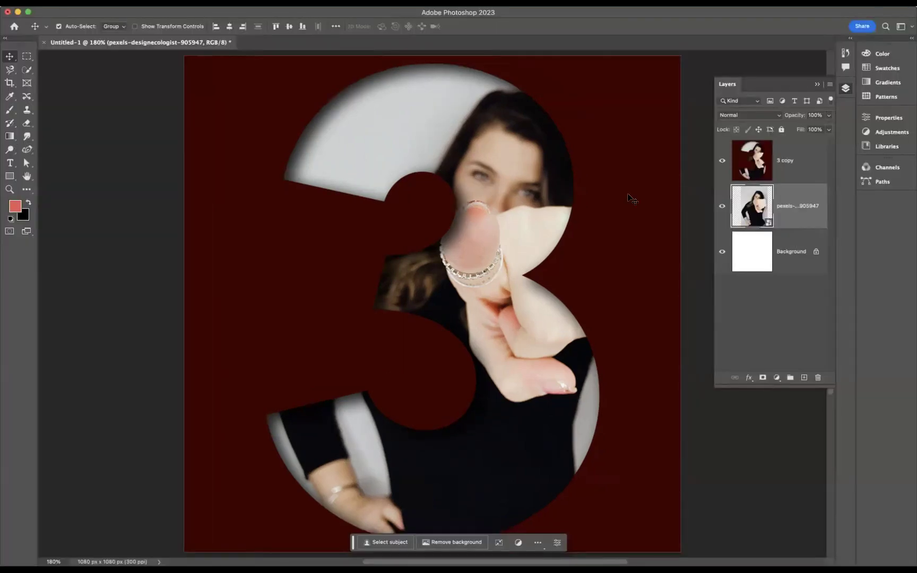
Delete the '3 copy' layer, leaving the woman's photo over the white background
{"action": "left_click", "coordinate": [812, 167]}
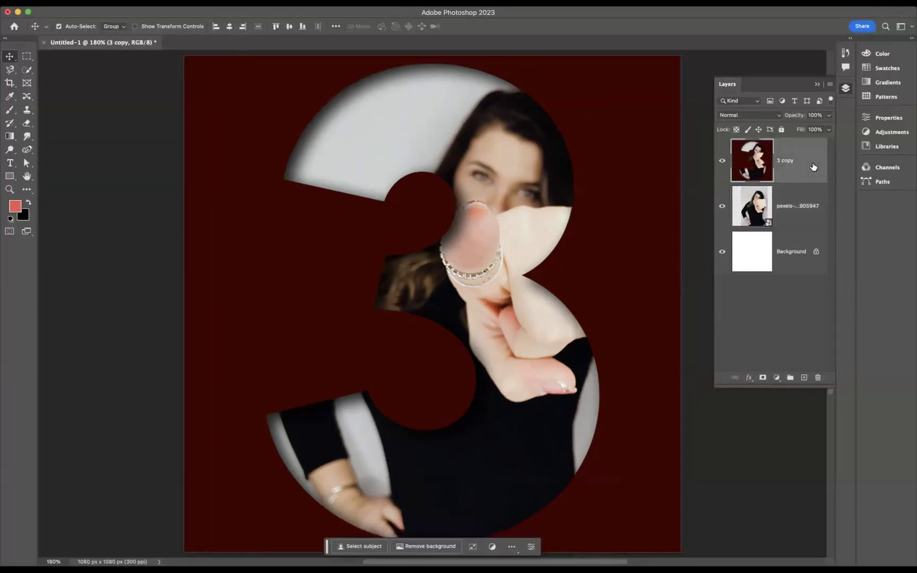
{"action": "key", "text": "Delete"}
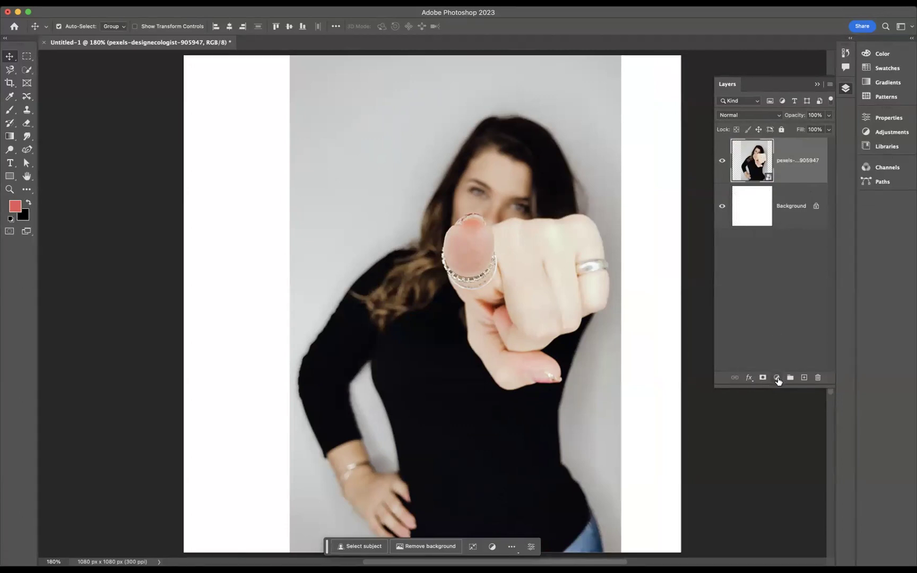
Add a Solid Color fill layer in dark red #3b0301 above the photo
{"action": "left_click", "coordinate": [777, 379]}
{"action": "left_click", "coordinate": [789, 392]}
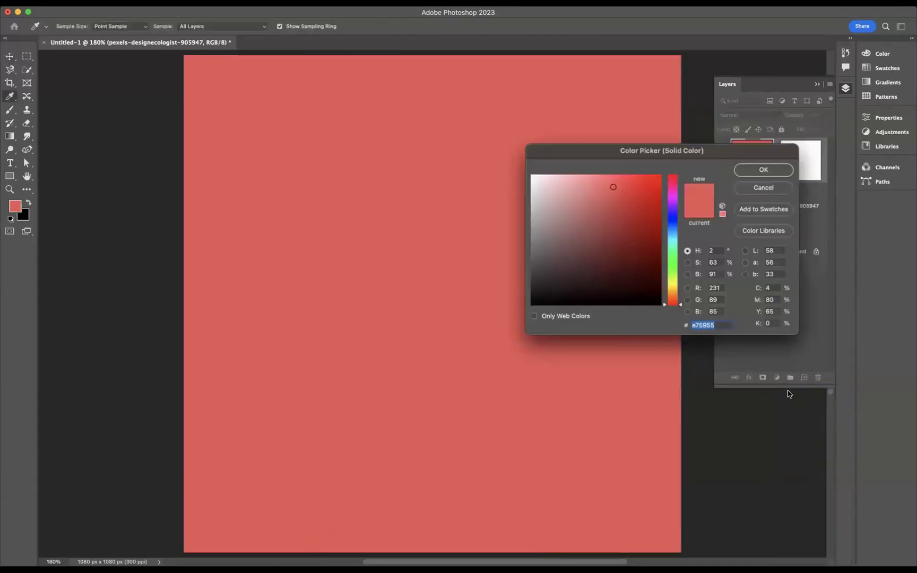
{"action": "mouse_move", "coordinate": [602, 225]}
{"action": "left_mouse_down"}
{"action": "mouse_move", "coordinate": [593, 217]}
{"action": "mouse_move", "coordinate": [612, 227]}
{"action": "mouse_move", "coordinate": [635, 225]}
{"action": "mouse_move", "coordinate": [629, 217]}
{"action": "mouse_move", "coordinate": [659, 274]}
{"action": "left_mouse_up"}
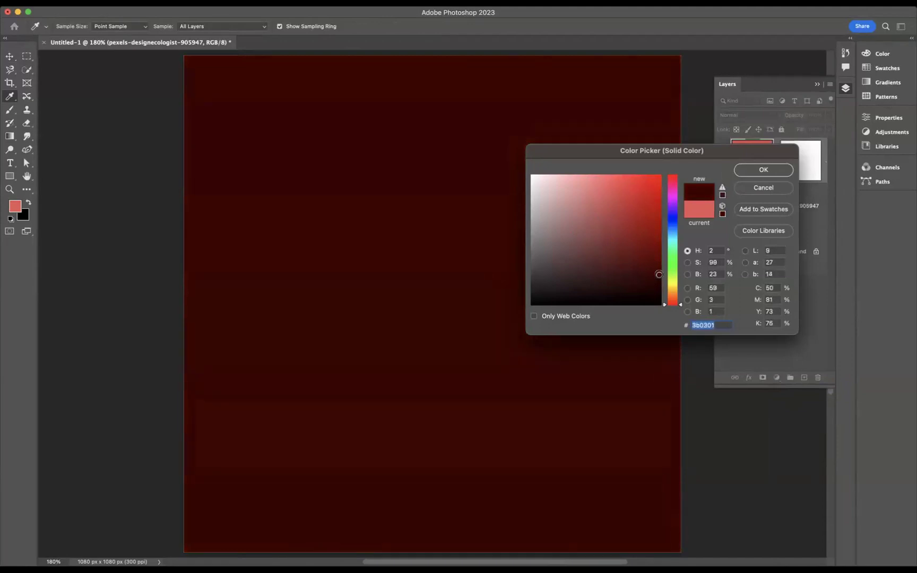
{"action": "left_click", "coordinate": [762, 170]}
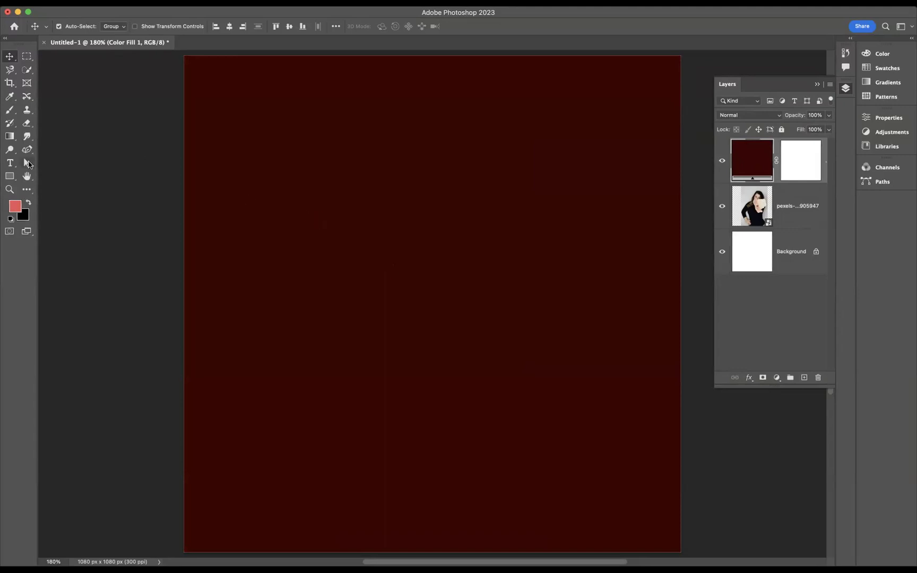
Type a white '3' in LEMON MILK Bold, 60 pt, at the canvas centre
{"action": "left_click", "coordinate": [12, 163]}
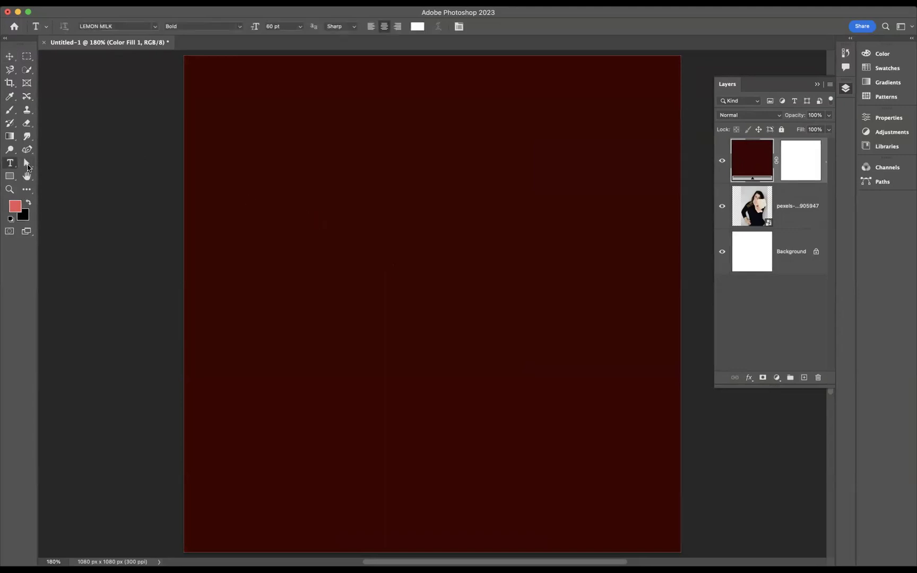
{"action": "left_click", "coordinate": [417, 278]}
{"action": "key", "text": "BackSpace"}
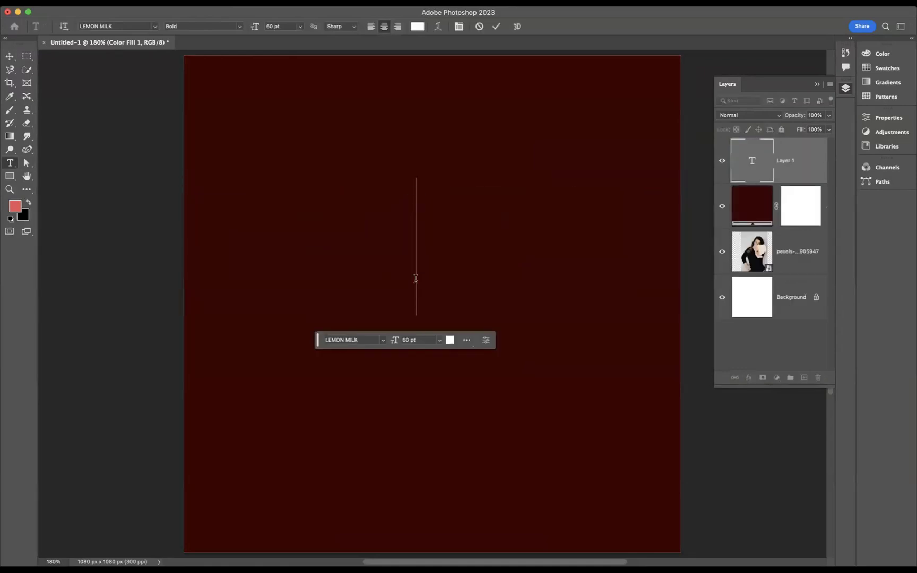
{"action": "type", "text": "3"}
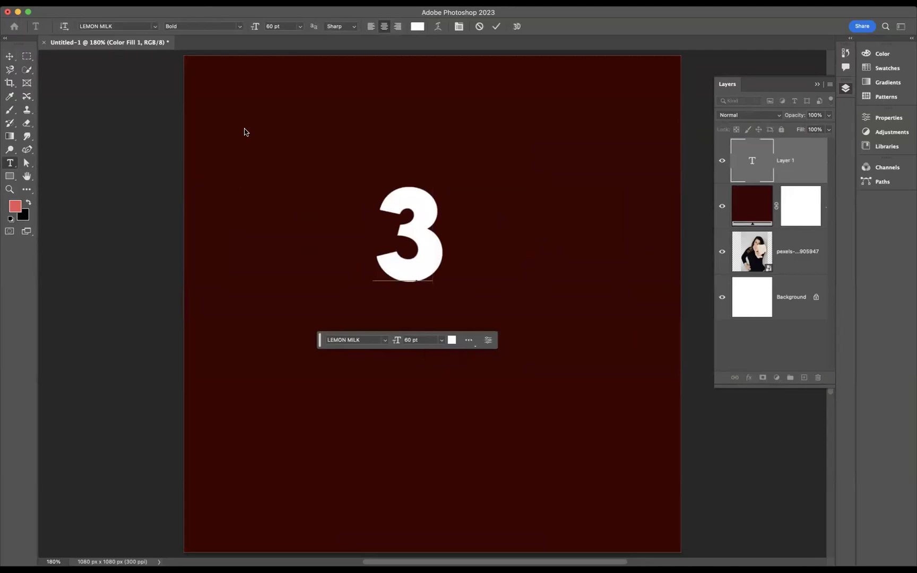
{"action": "left_click", "coordinate": [10, 56]}
{"action": "left_click", "coordinate": [293, 160]}
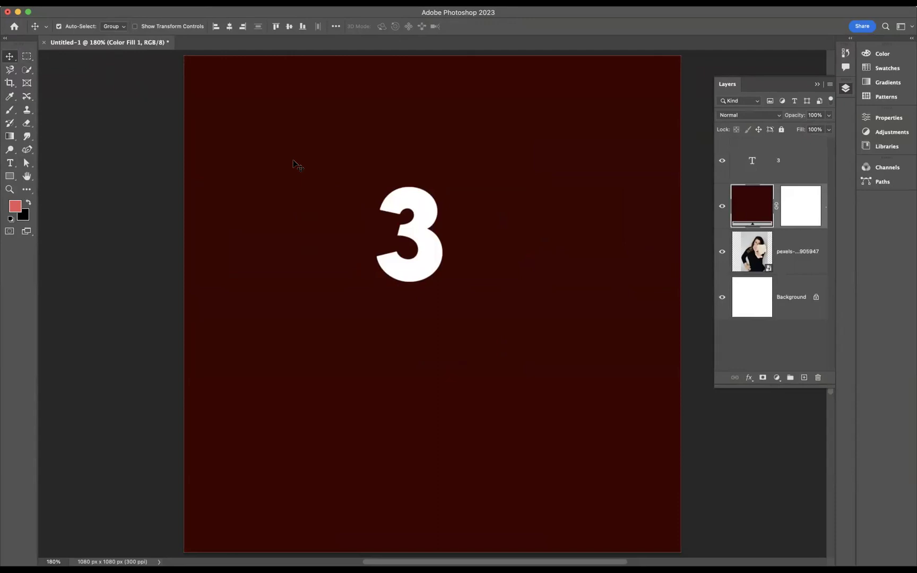
Scale the '3' text layer to about 474% (284.48 pt) and move it down
{"action": "key", "text": "super+t"}
{"action": "left_click", "coordinate": [456, 213]}
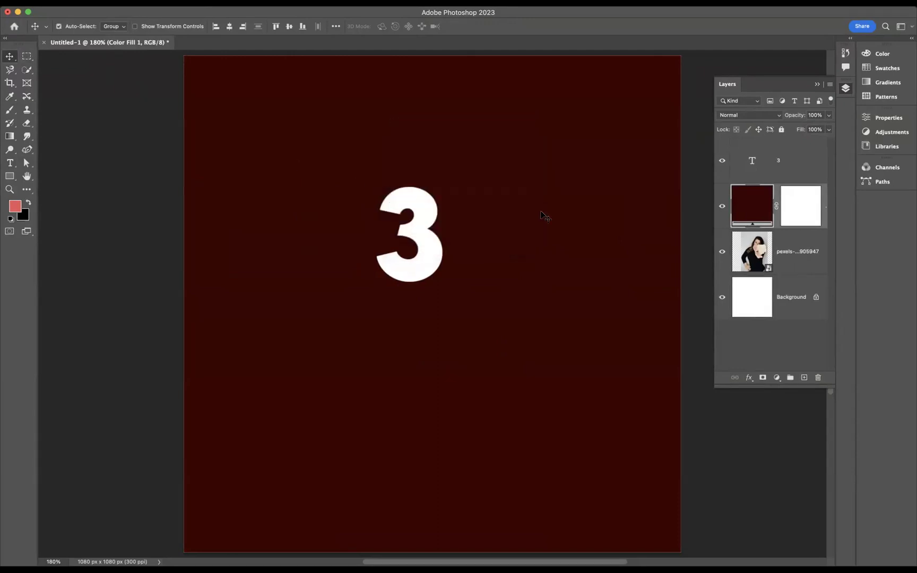
{"action": "left_click", "coordinate": [793, 155]}
{"action": "key", "text": "super+t"}
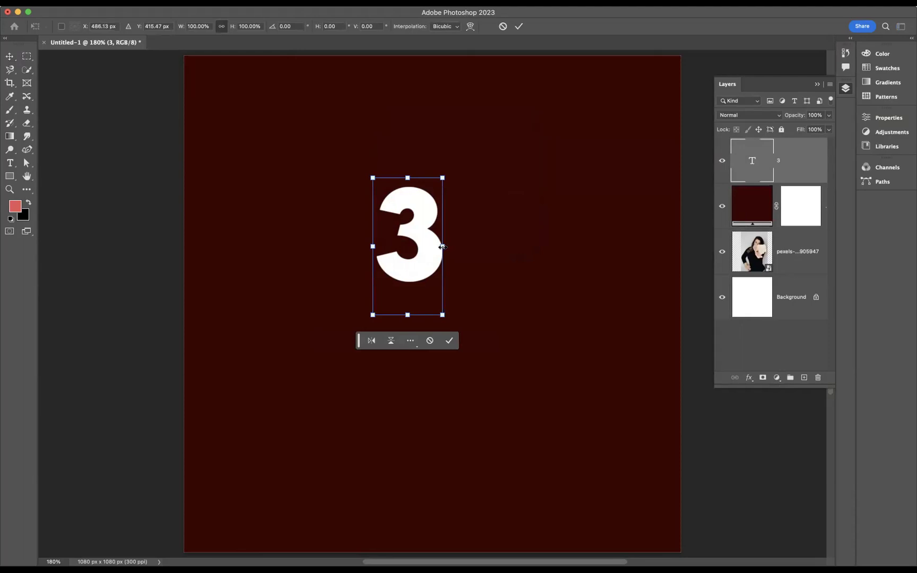
{"action": "left_click_drag", "start_coordinate": [442, 246], "coordinate": [571, 246]}
{"action": "left_click_drag", "start_coordinate": [495, 284], "coordinate": [518, 392]}
{"action": "key", "text": "Return"}
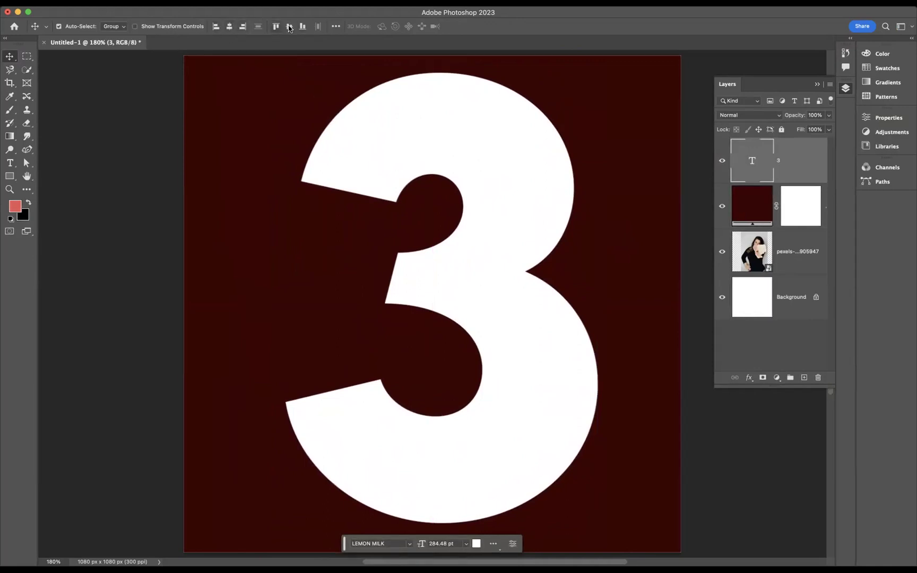
Align the '3' to the canvas's horizontal and vertical centres
{"action": "left_click", "coordinate": [336, 26]}
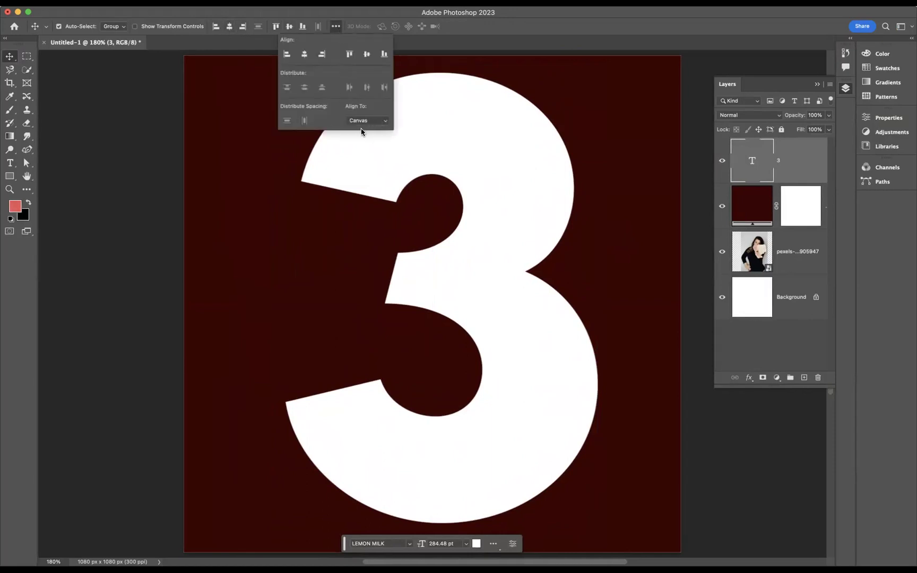
{"action": "left_click", "coordinate": [305, 57]}
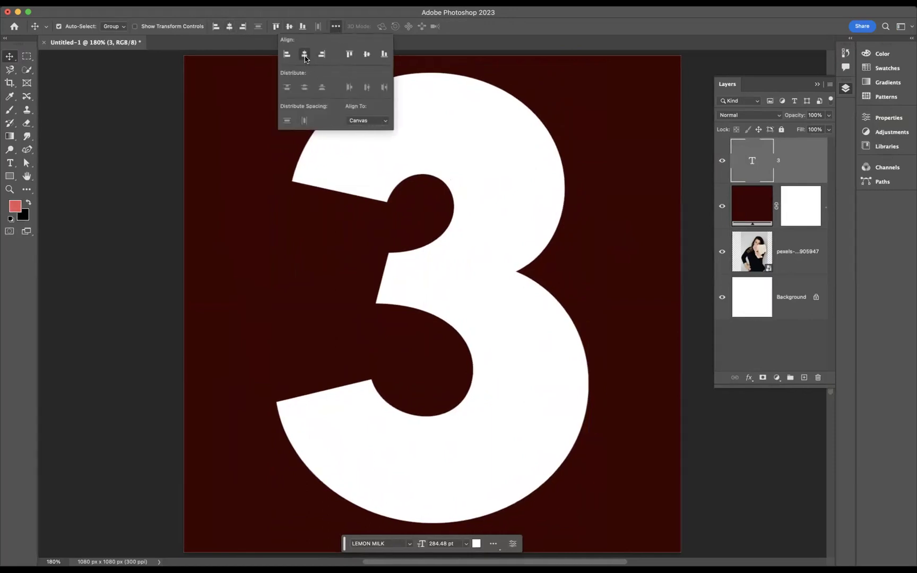
{"action": "left_click", "coordinate": [368, 58]}
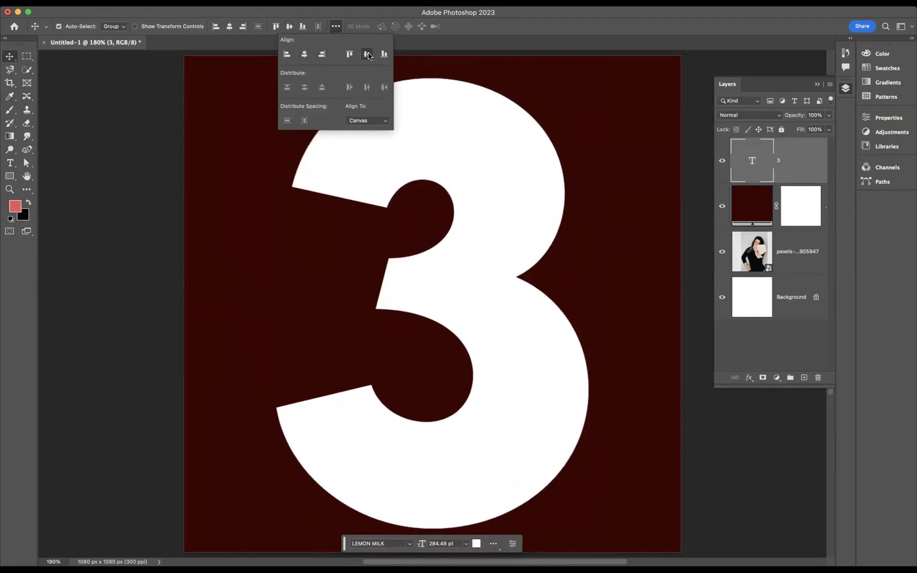
{"action": "left_click", "coordinate": [758, 438]}
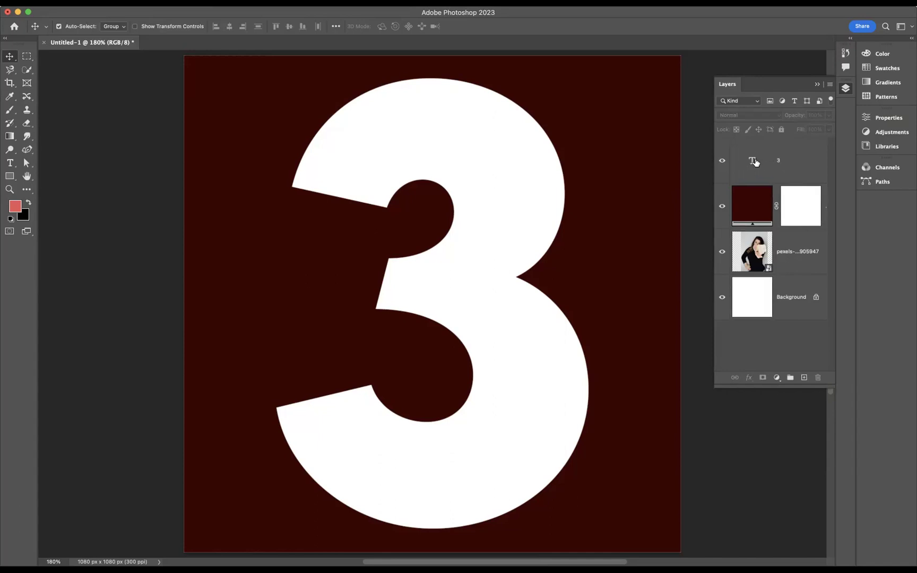
Load the '3' outline as a selection and target the Color Fill 1 mask
{"action": "key", "text": "super"}
{"action": "left_click", "coordinate": [753, 161], "text": "super"}
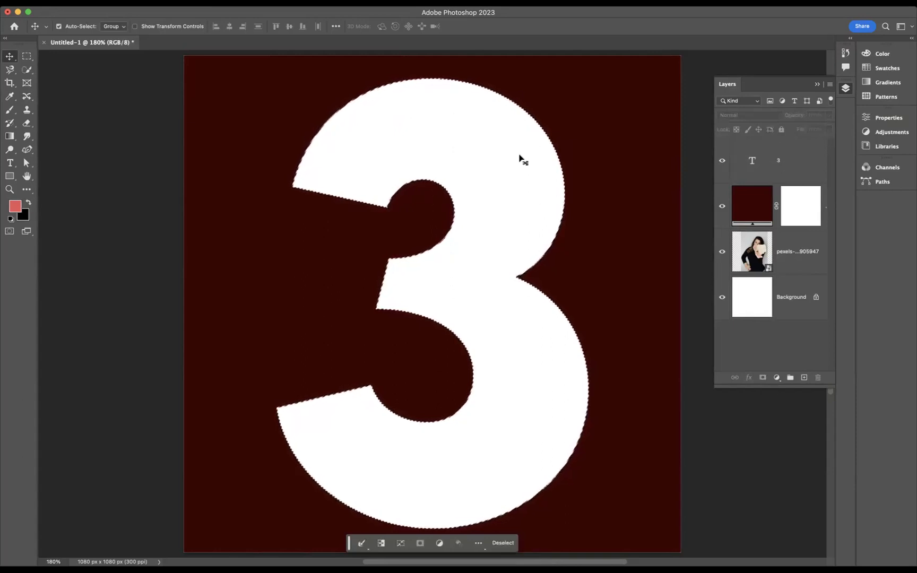
{"action": "left_click", "coordinate": [799, 205]}
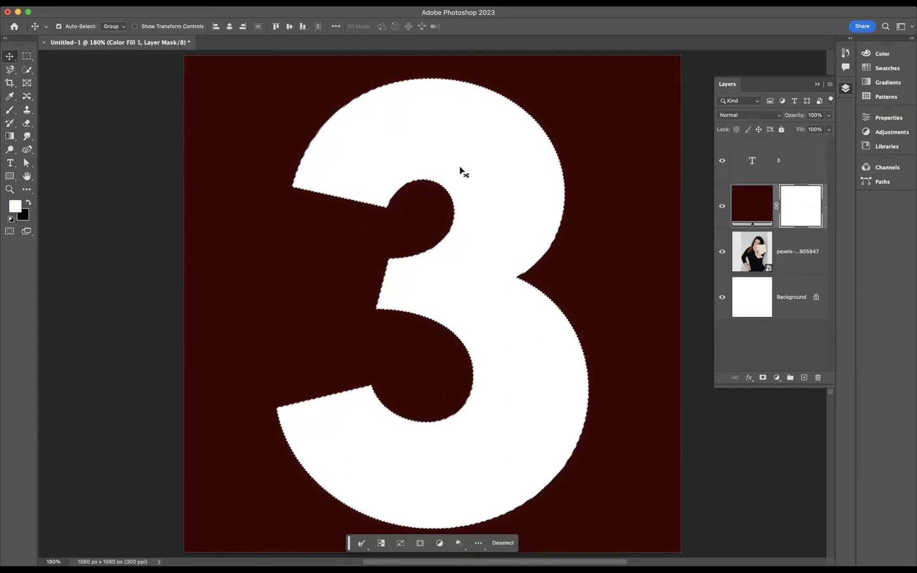
Fill the 3-shaped selection on the mask with black and hide the '3' text layer
{"action": "key", "text": "shift+BackSpace"}
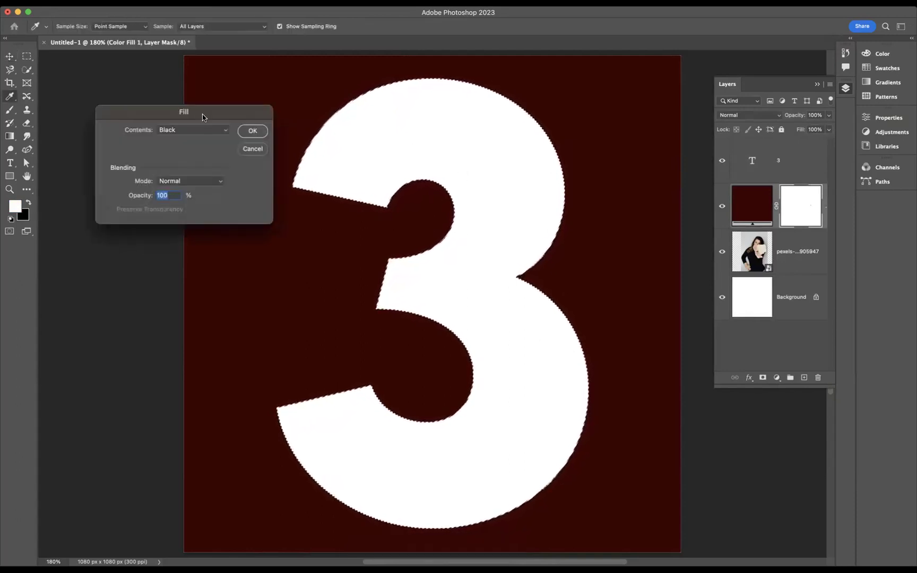
{"action": "left_click", "coordinate": [225, 131]}
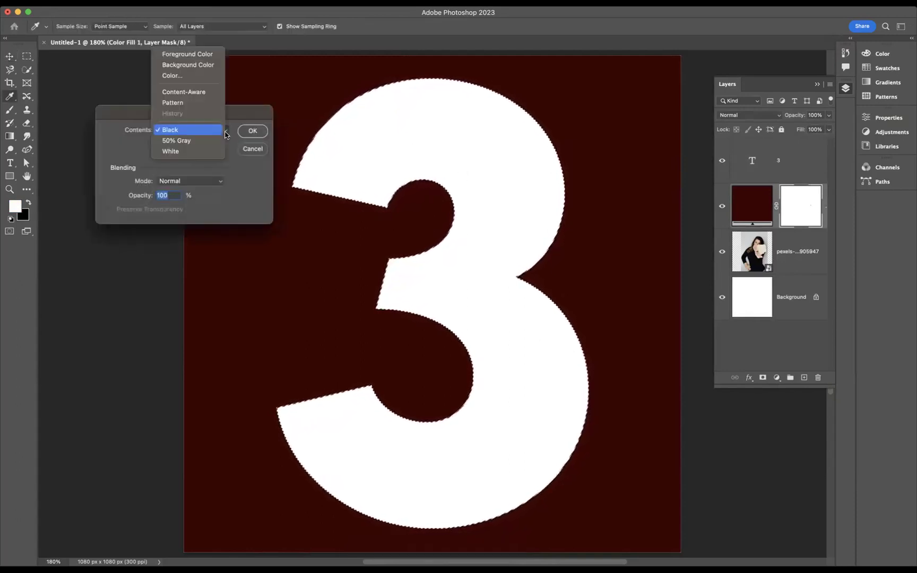
{"action": "left_click", "coordinate": [185, 135]}
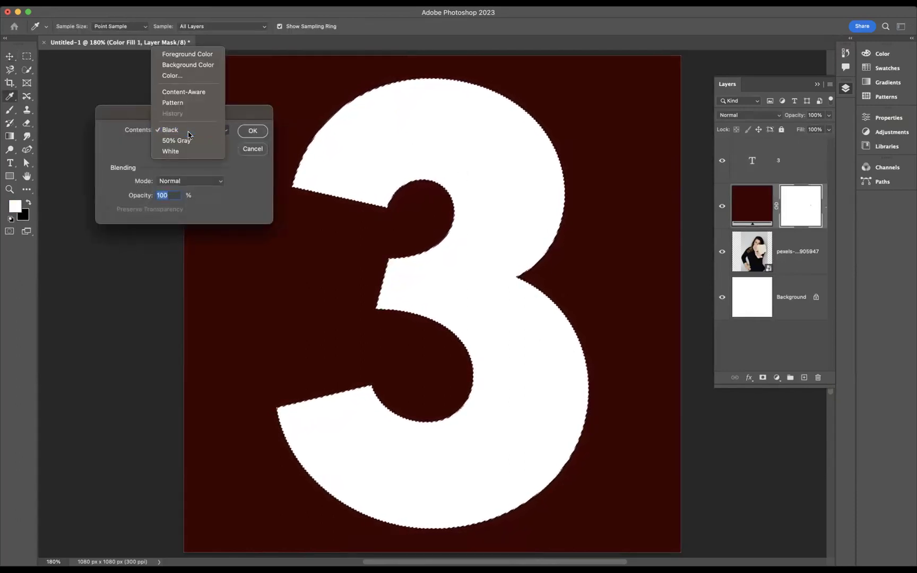
{"action": "left_click", "coordinate": [253, 131]}
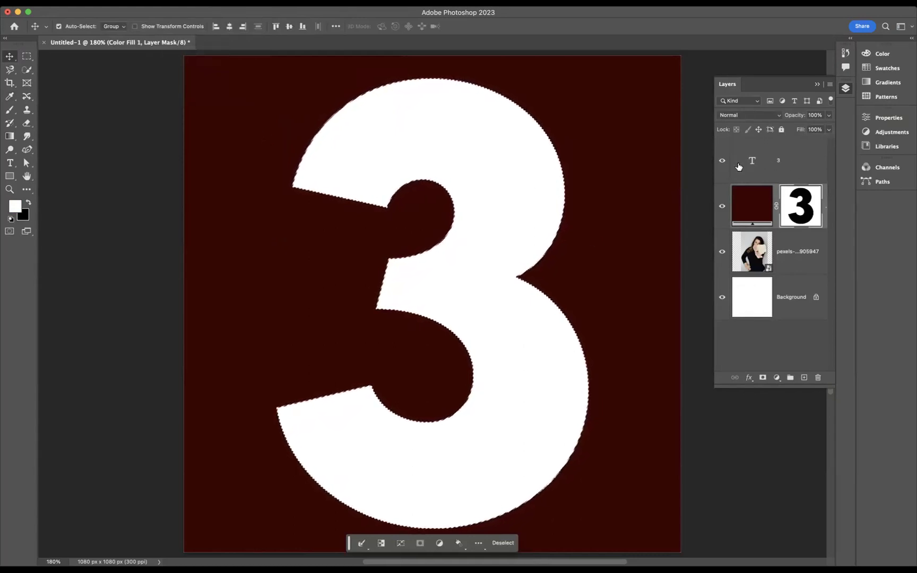
{"action": "left_click", "coordinate": [722, 162]}
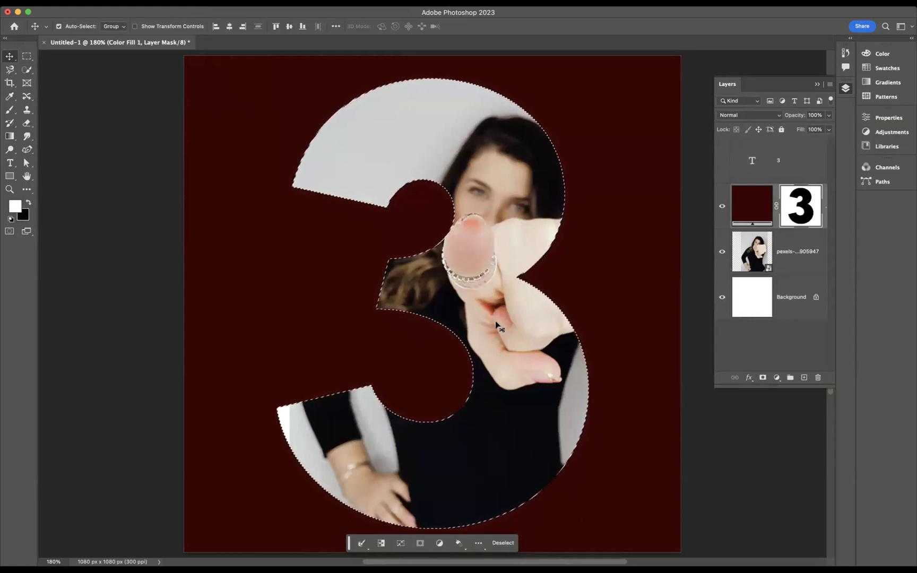
Deselect the 3-shaped selection and delete the hidden '3' text layer
{"action": "key", "text": "super+d"}
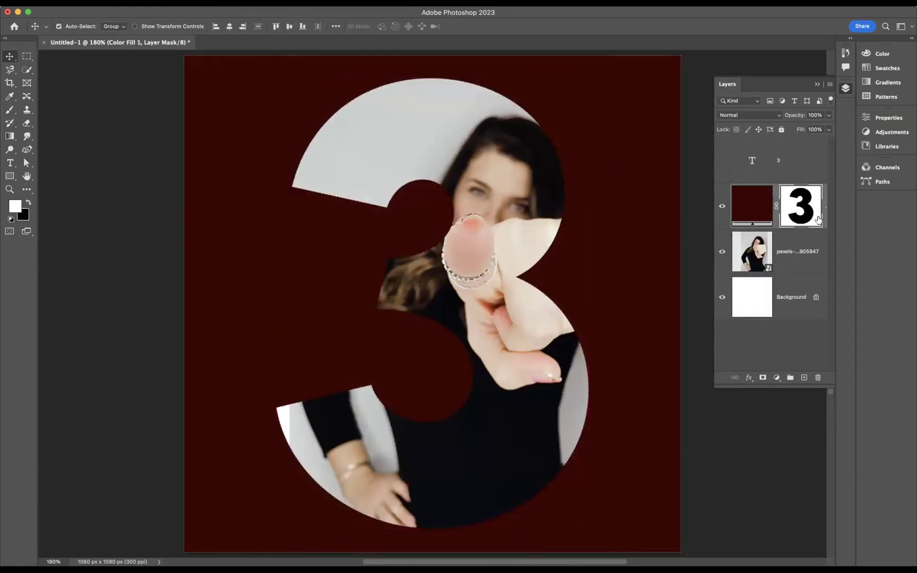
{"action": "left_click", "coordinate": [767, 163]}
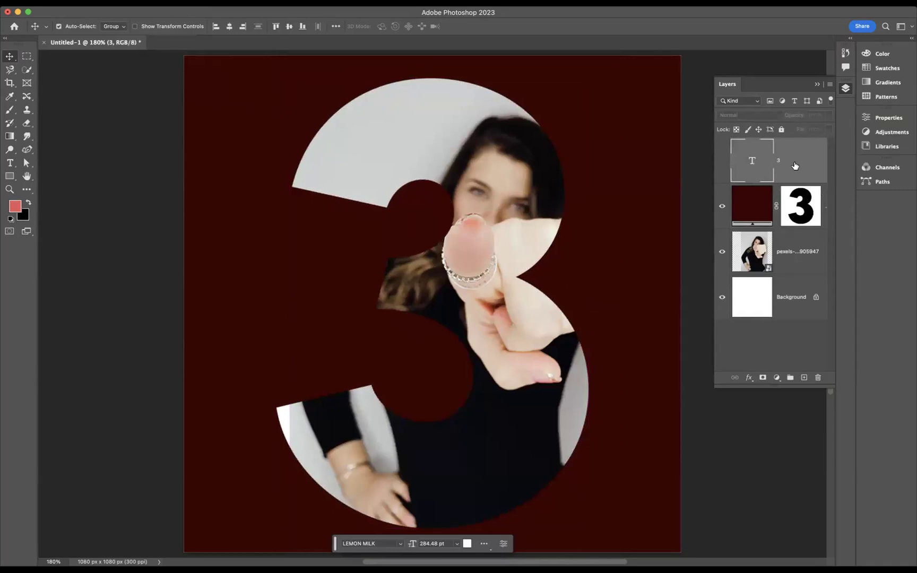
{"action": "key", "text": "BackSpace"}
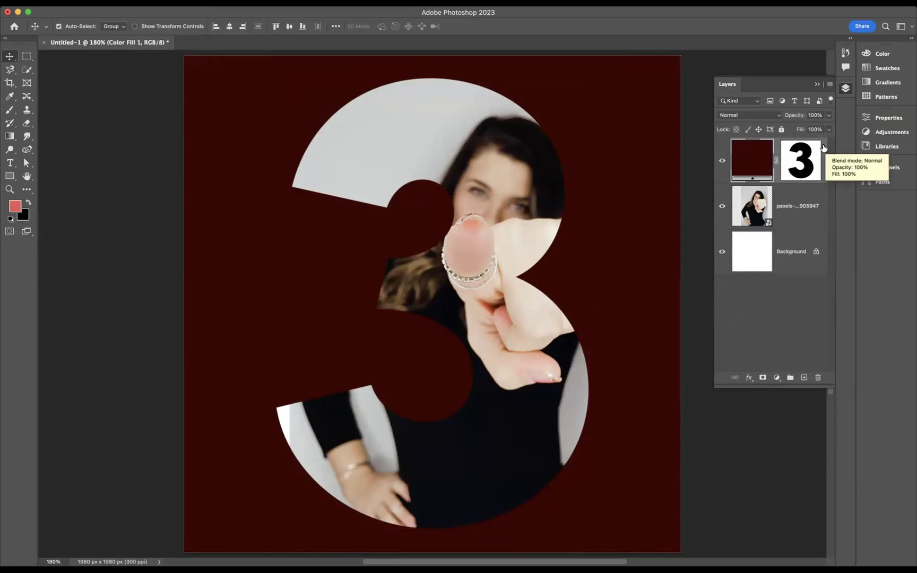
Give Color Fill 1 a Normal near-black drop shadow with distance 13 and size 40
{"action": "double_click", "coordinate": [826, 151]}
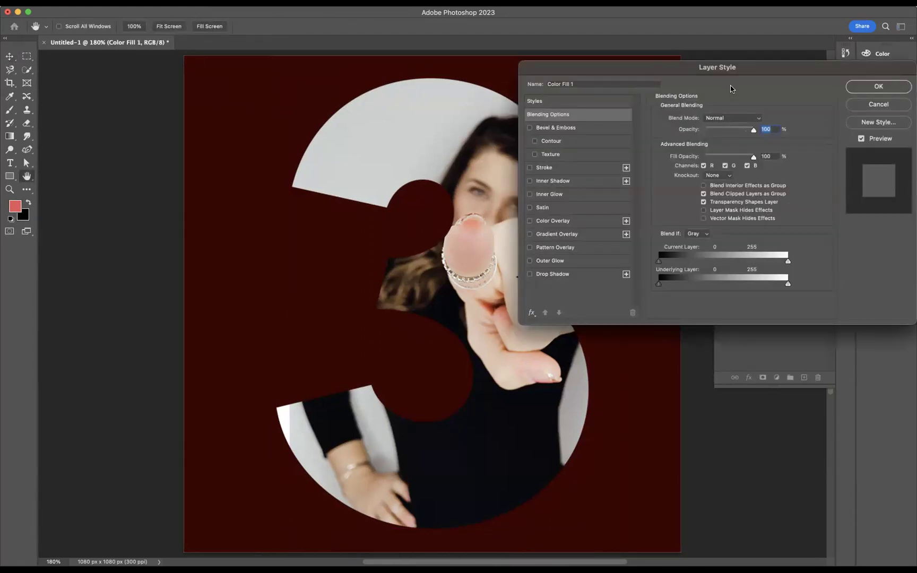
{"action": "left_click", "coordinate": [581, 276]}
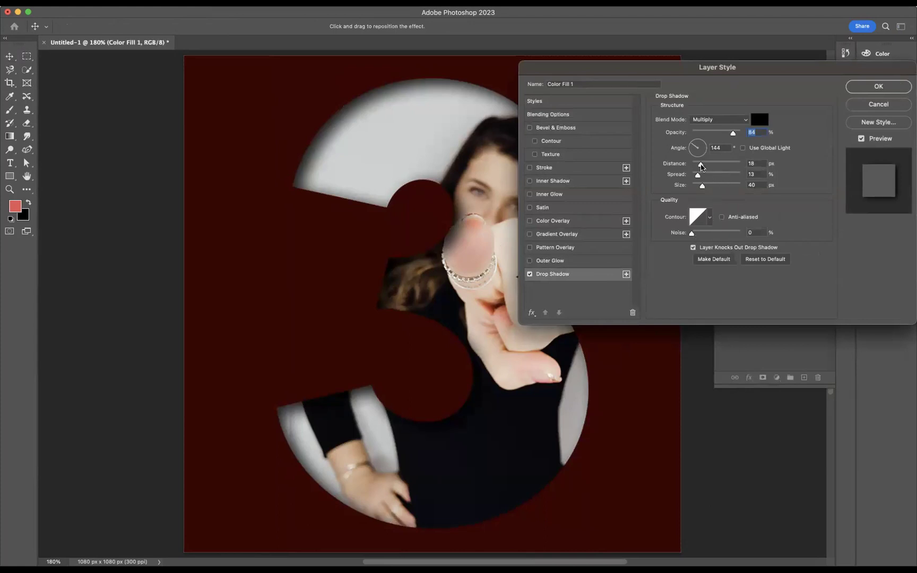
{"action": "mouse_move", "coordinate": [701, 164]}
{"action": "left_mouse_down"}
{"action": "mouse_move", "coordinate": [712, 165]}
{"action": "mouse_move", "coordinate": [698, 166]}
{"action": "left_mouse_up"}
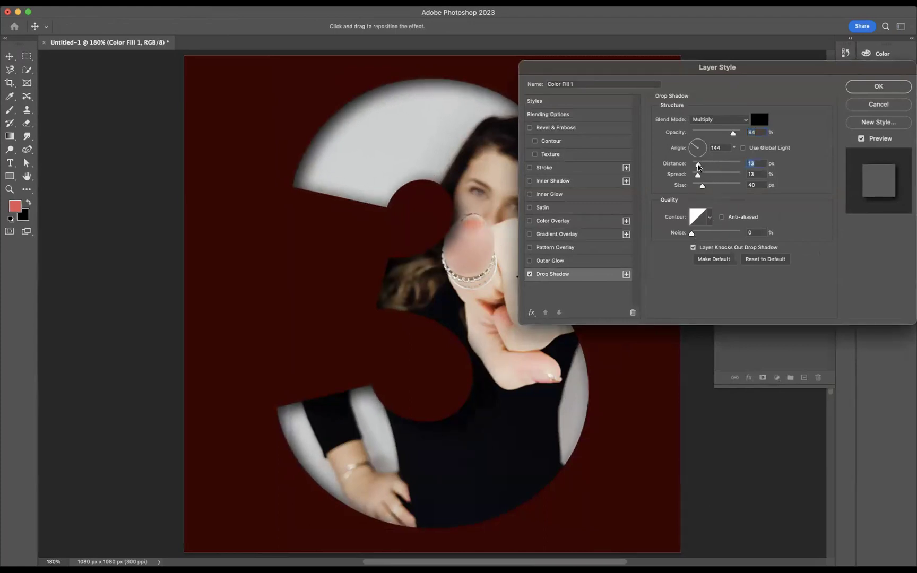
{"action": "left_click", "coordinate": [702, 186]}
{"action": "left_click", "coordinate": [735, 121]}
{"action": "left_click", "coordinate": [713, 86]}
{"action": "left_click", "coordinate": [758, 121]}
{"action": "left_click_drag", "start_coordinate": [634, 284], "coordinate": [660, 298]}
{"action": "left_click", "coordinate": [756, 171]}
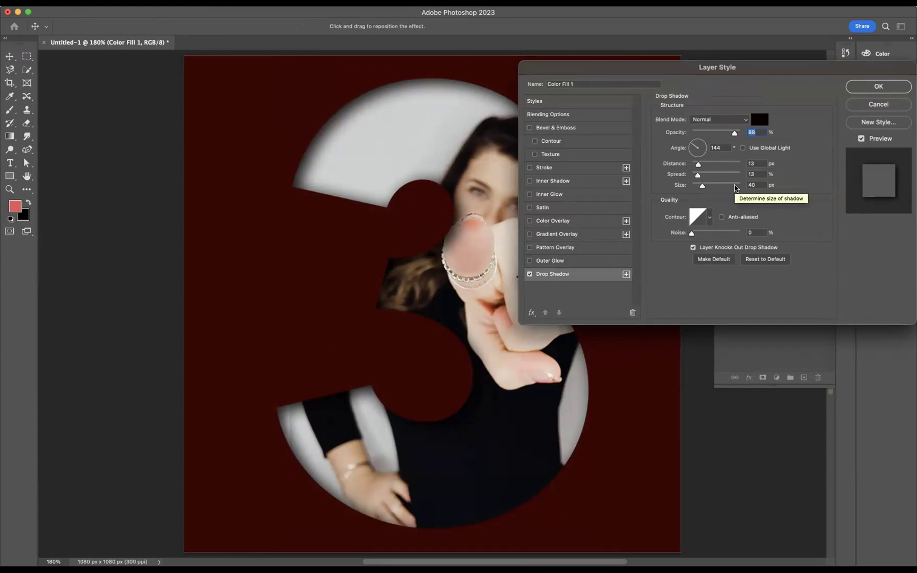
{"action": "left_click", "coordinate": [890, 90]}
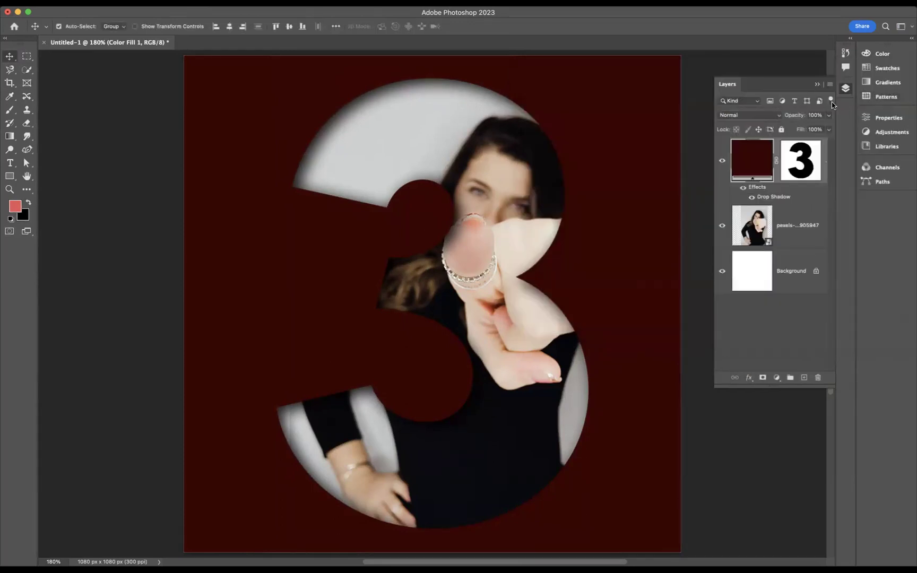
Hide the Layers panel, deselect all layers and view the artwork in full screen
{"action": "left_click", "coordinate": [817, 84]}
{"action": "left_click", "coordinate": [751, 103]}
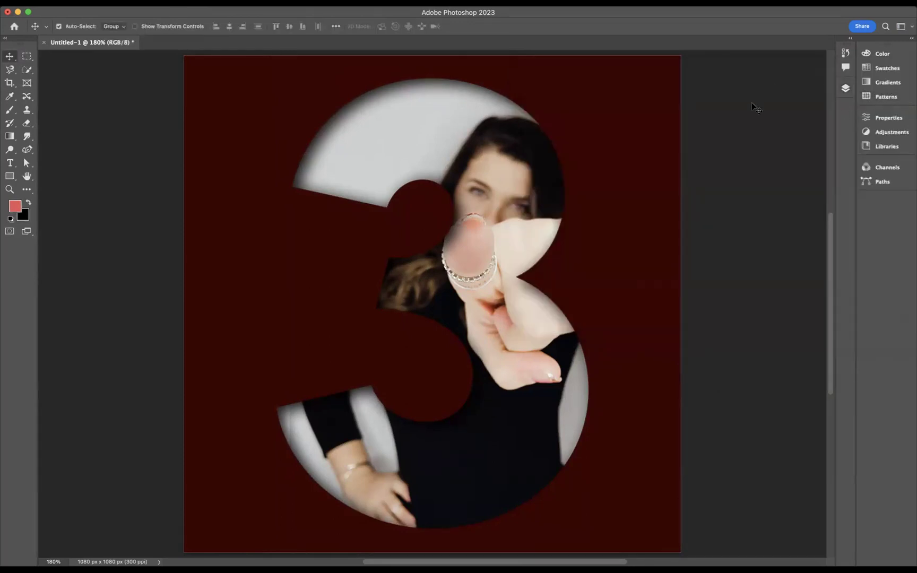
{"action": "key", "text": "f"}
{"action": "key", "text": "f"}
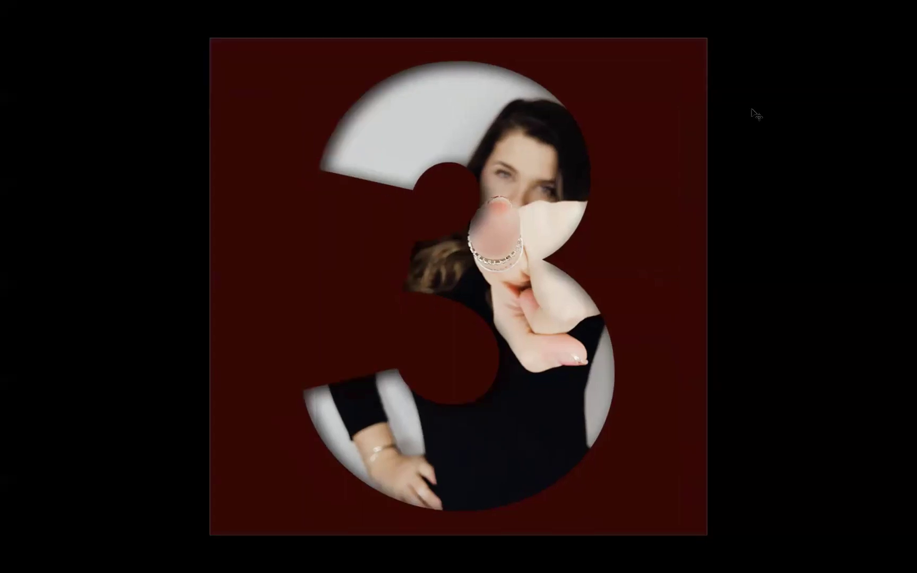